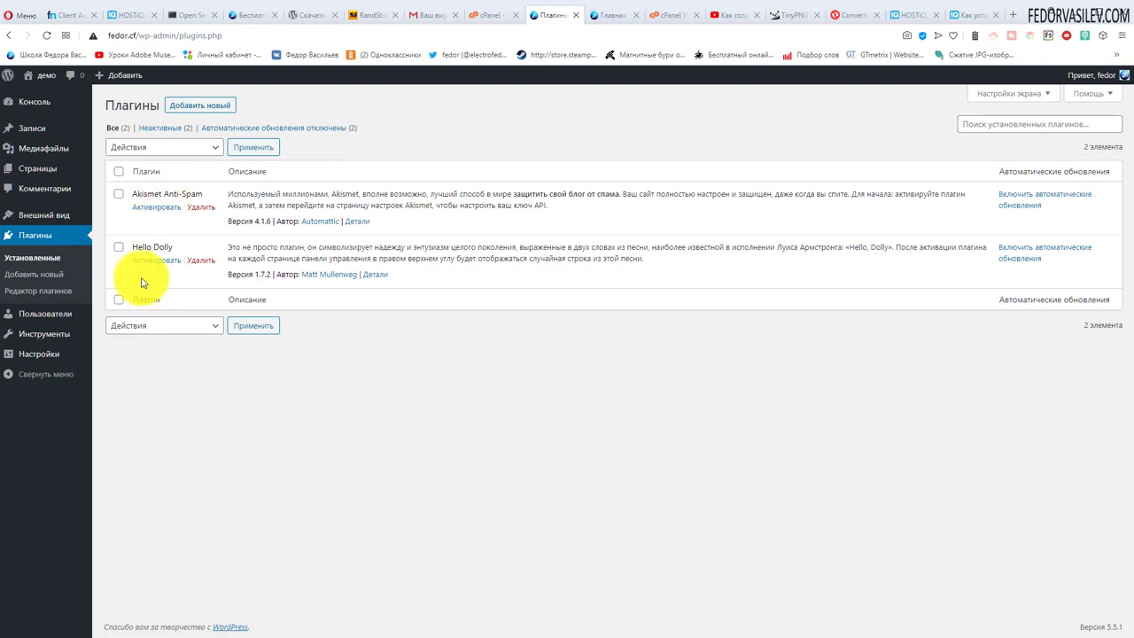
left_click_drag(159, 194, 196, 193)
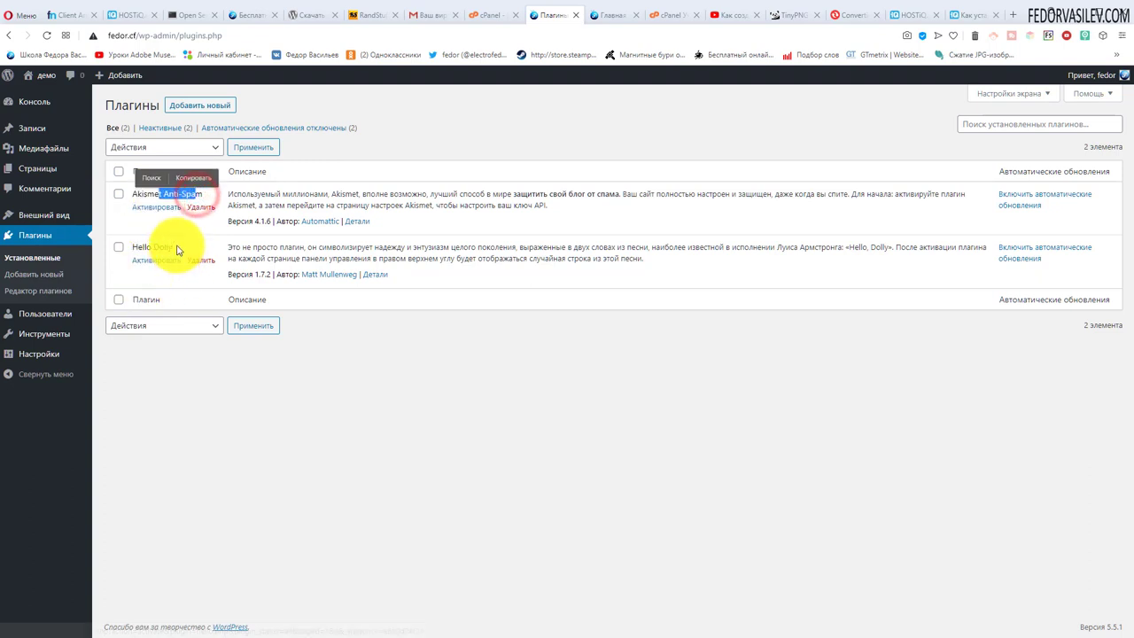
left_click_drag(177, 250, 139, 246)
left_click(404, 342)
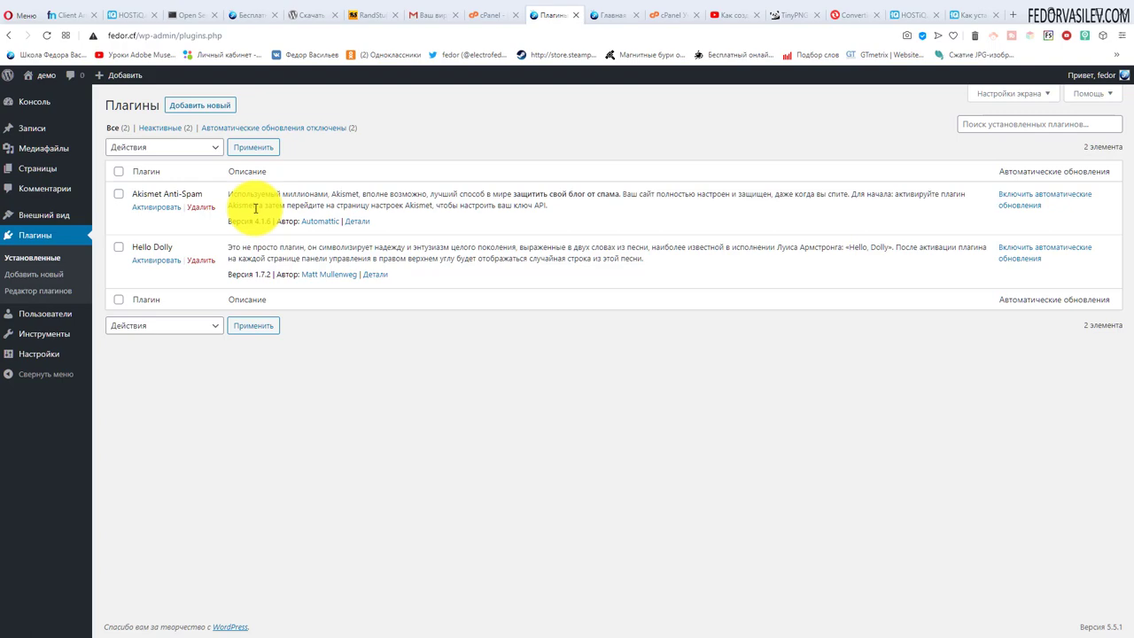
Step: Open the page for adding new plugins and browse the featured plugins
left_click(201, 106)
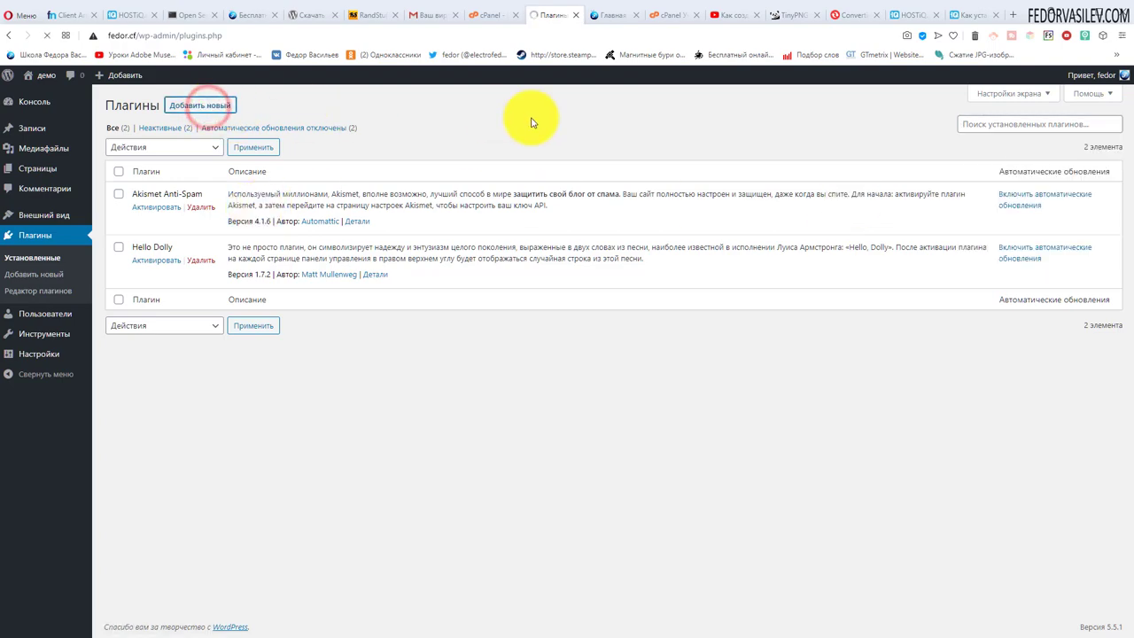
scroll(550, 277, "down", 2)
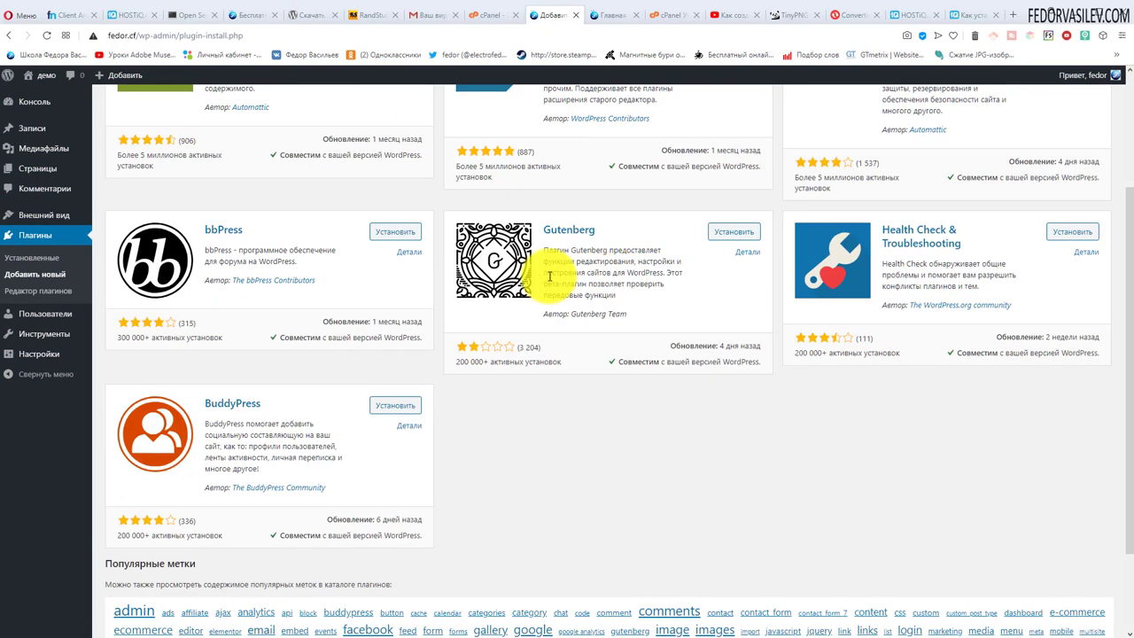
scroll(309, 274, "down", 1)
scroll(501, 379, "up", 3)
scroll(500, 379, "up", 1)
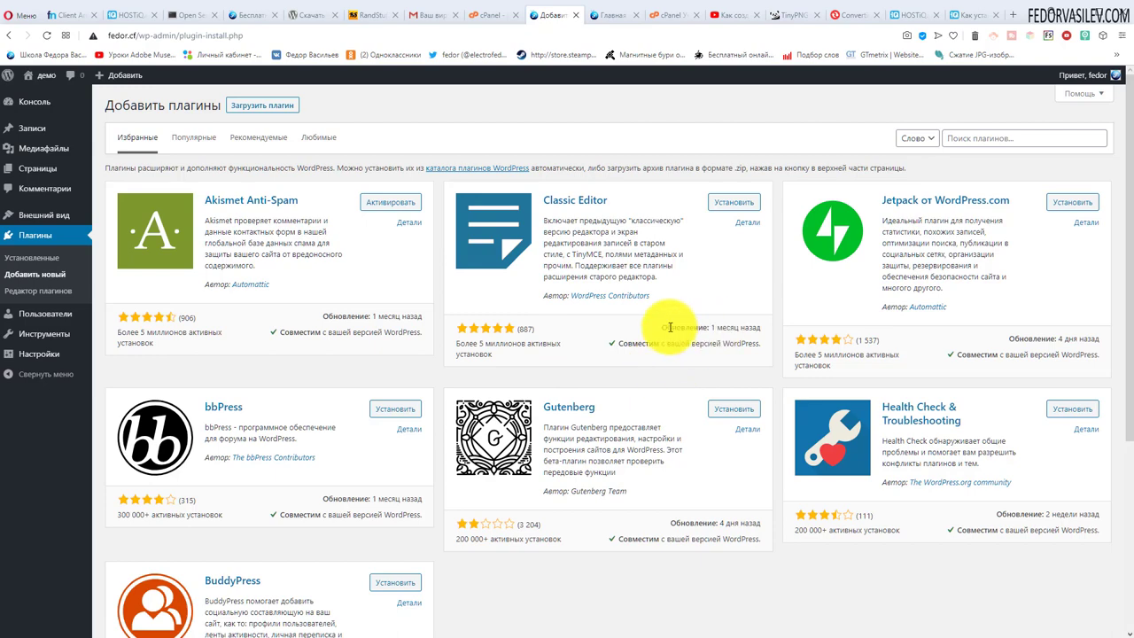
Step: Check Classic Editor's last update date and compatibility note against the installed WordPress version shown in the page footer
left_click_drag(665, 327, 751, 328)
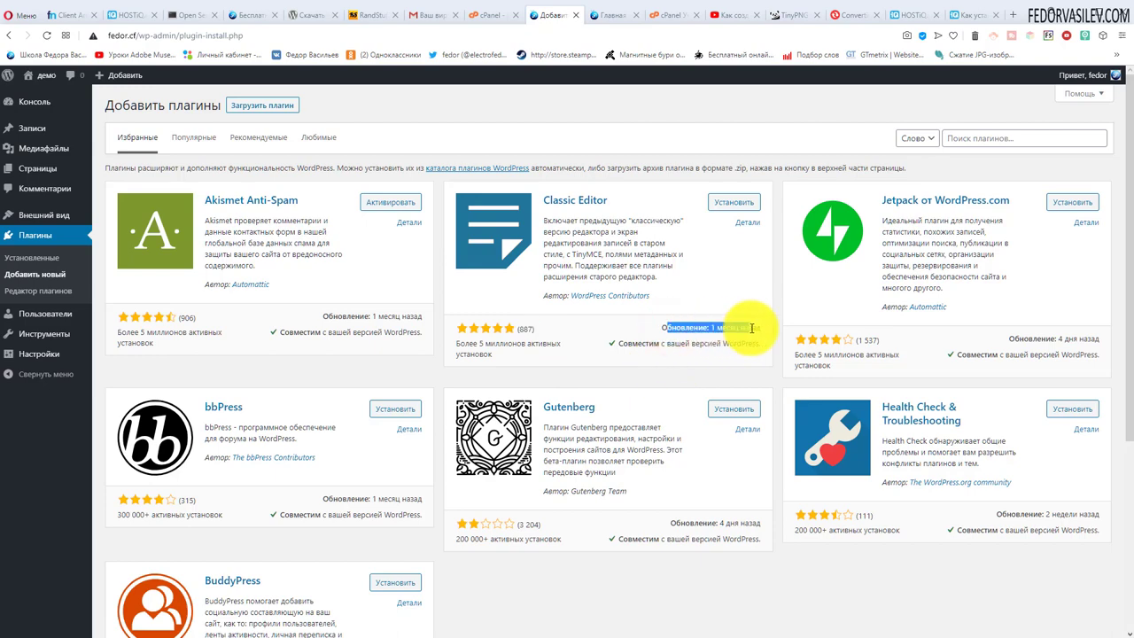
left_click(612, 343)
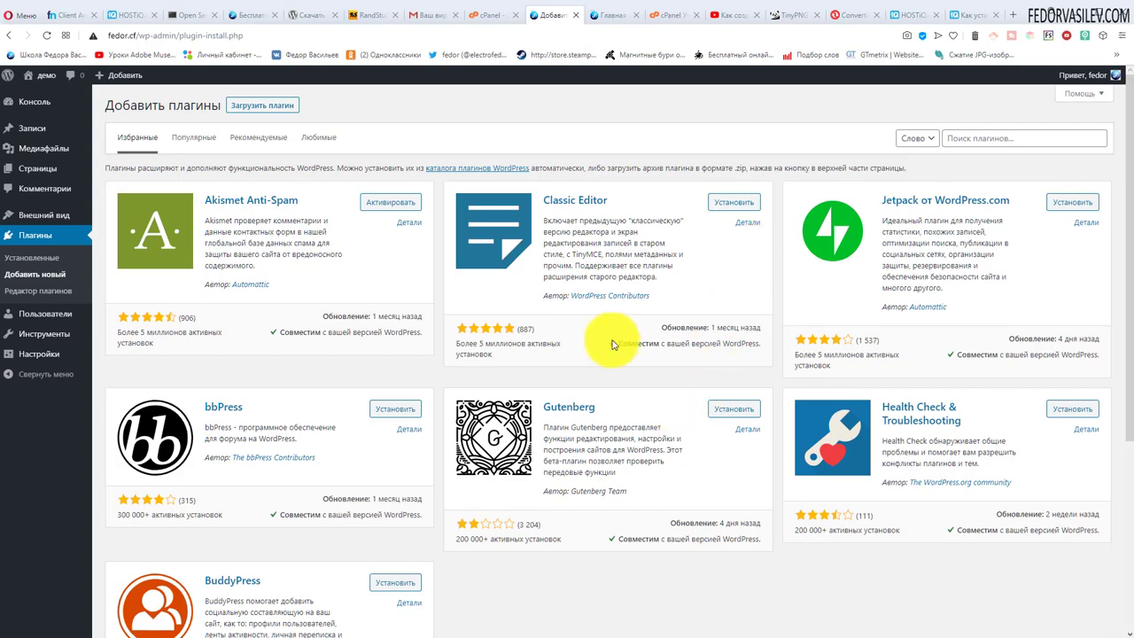
left_click_drag(631, 345, 759, 344)
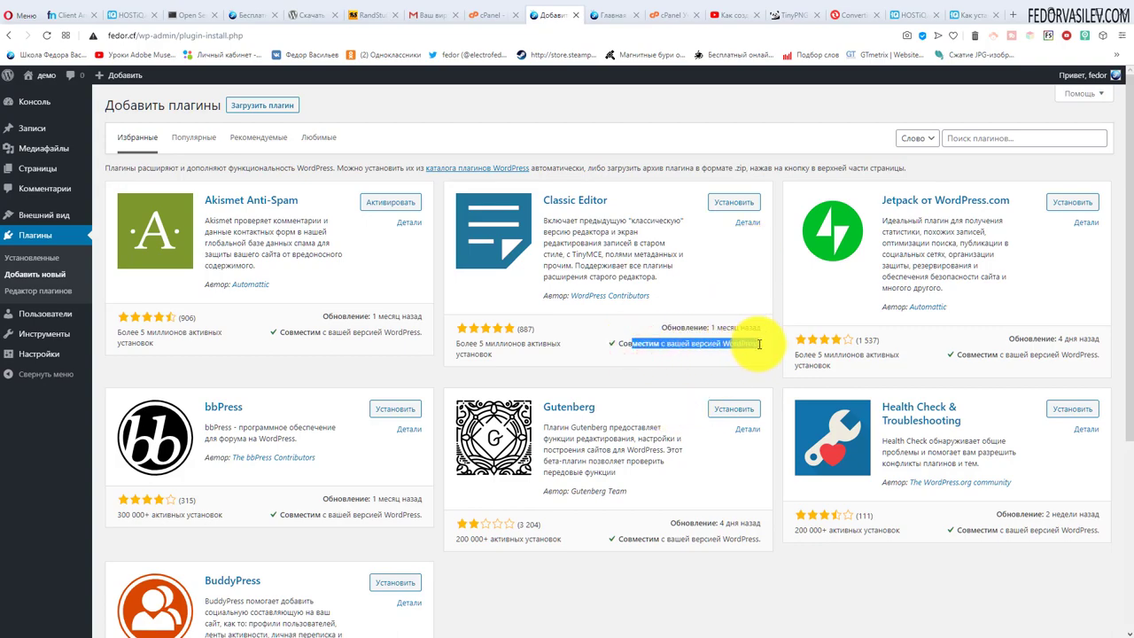
left_click(711, 347)
scroll(851, 567, "down", 3)
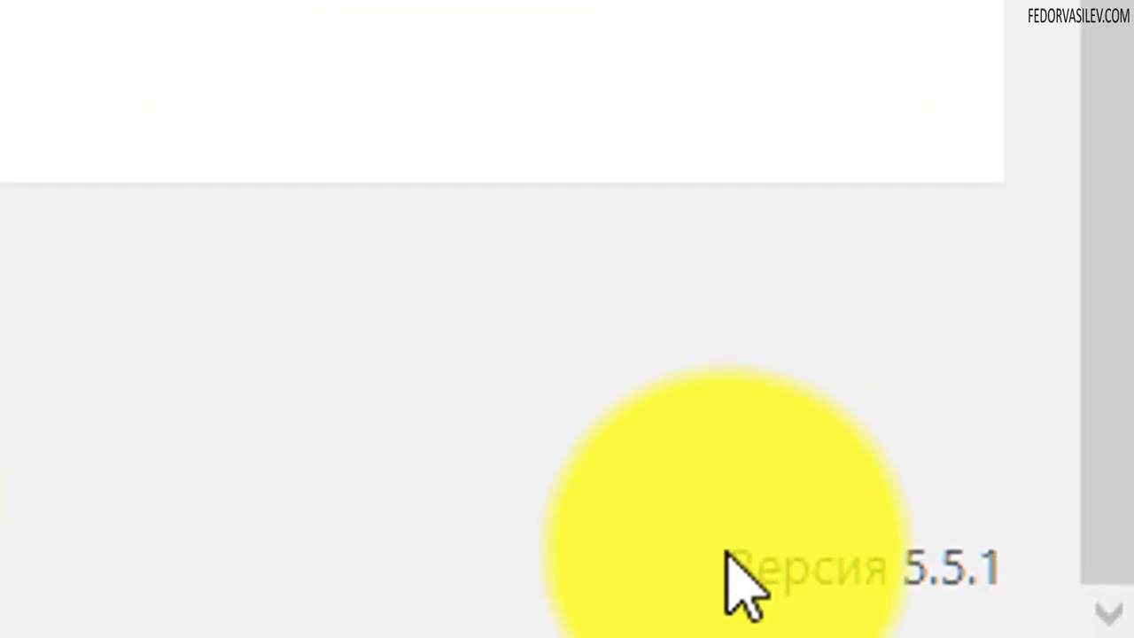
left_click_drag(1075, 624, 1086, 625)
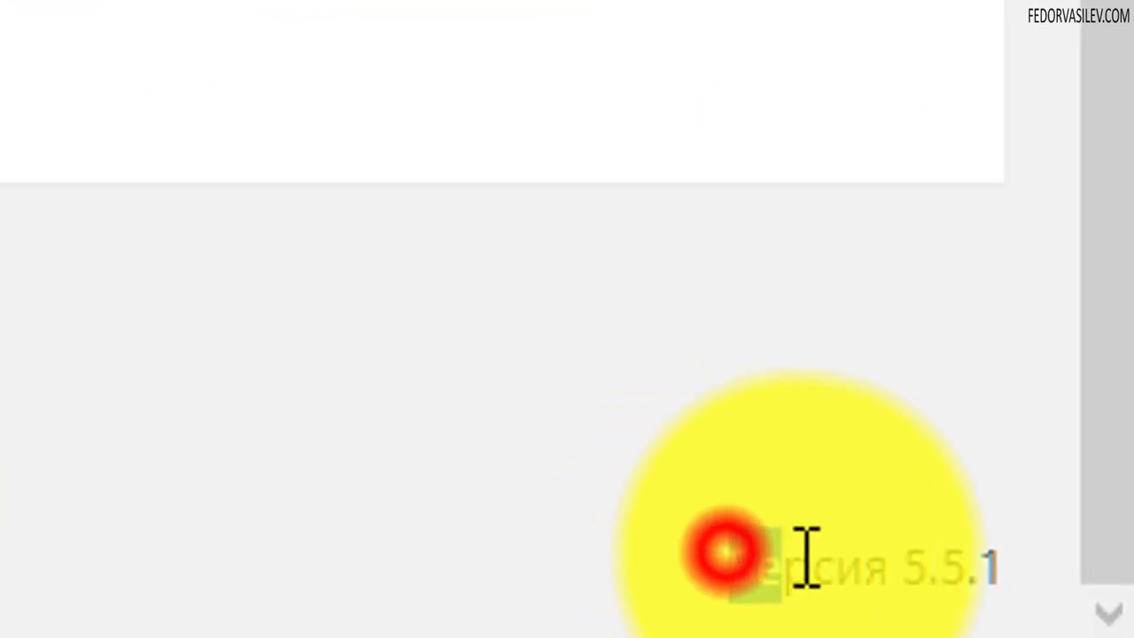
left_click_drag(806, 556, 1013, 557)
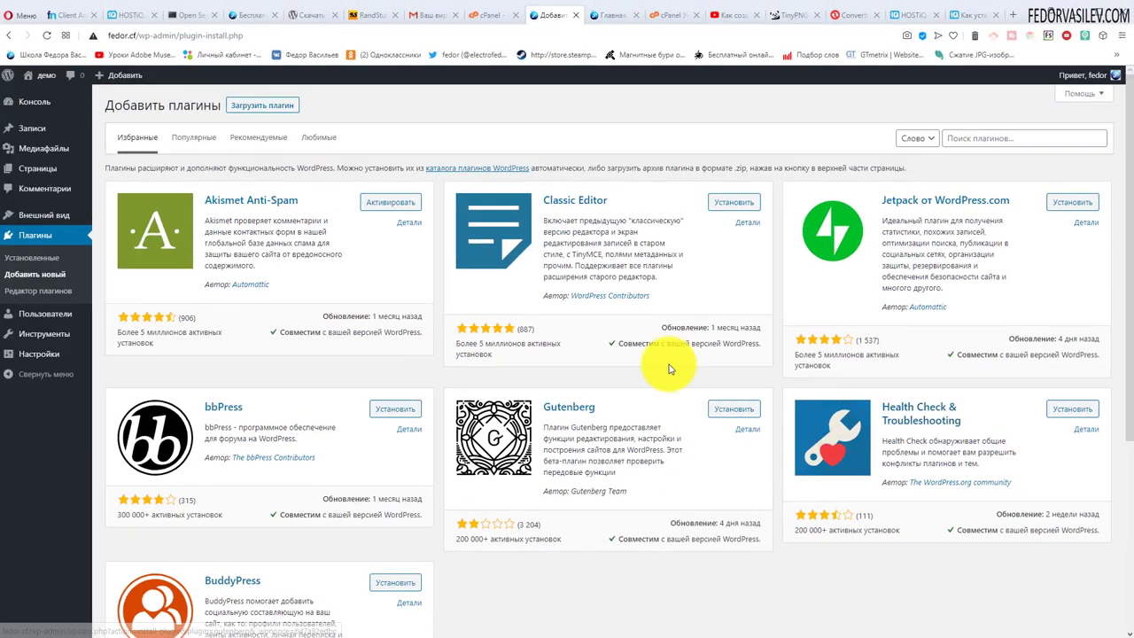
left_click_drag(613, 344, 665, 343)
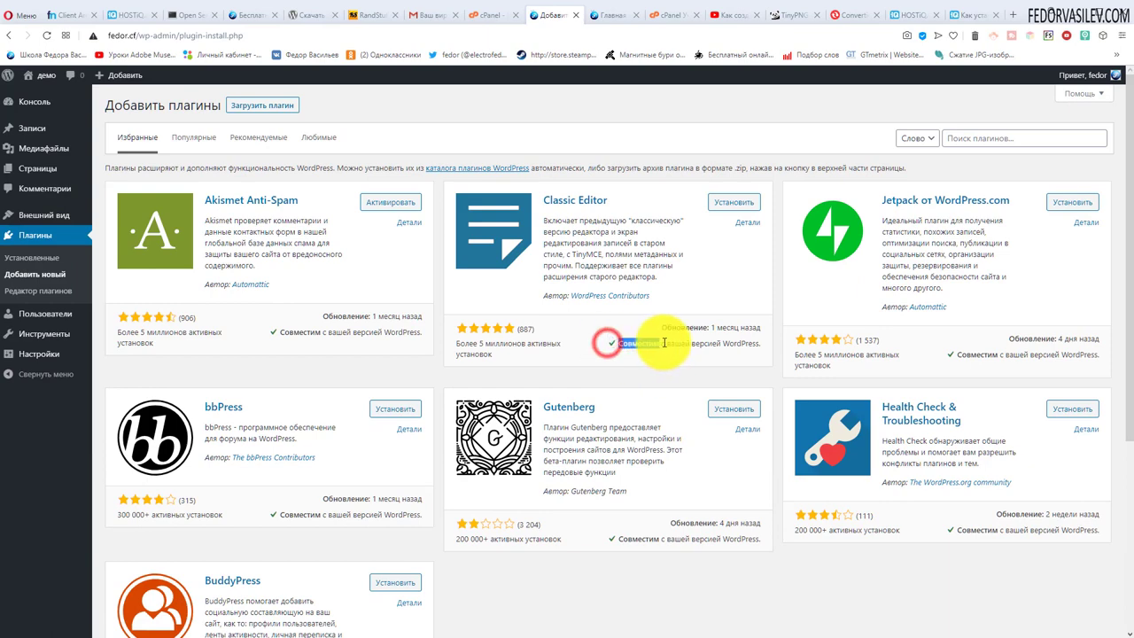
left_click(601, 364)
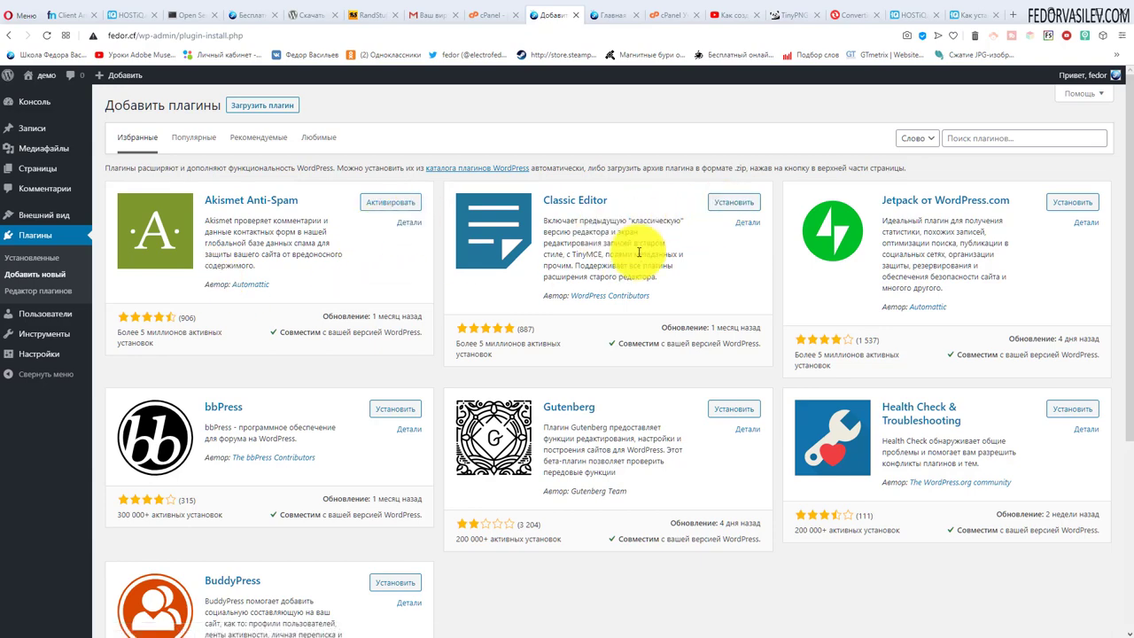
Step: Review the Classic Editor plugin's description, changelog and screenshots in its details window, and close it
left_click(749, 228)
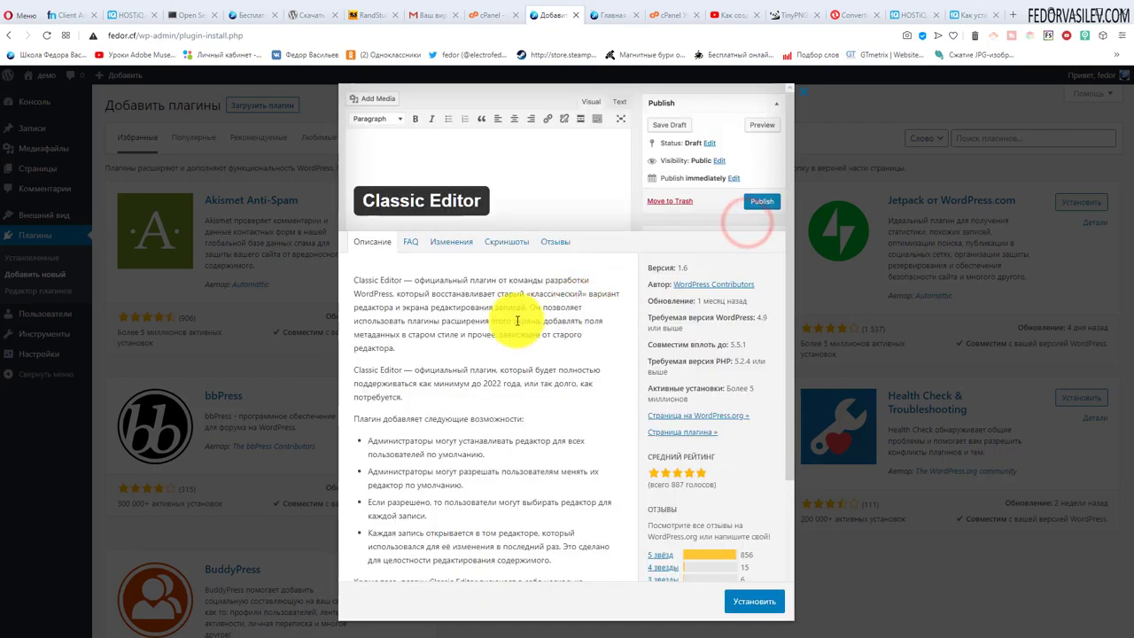
scroll(608, 443, "down", 3)
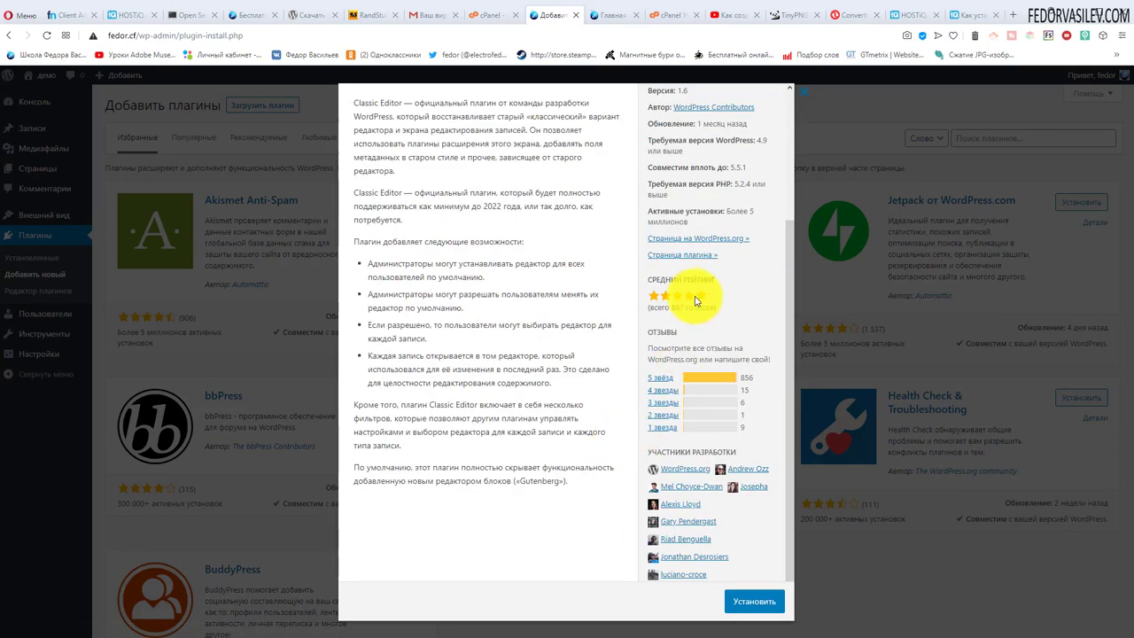
scroll(713, 434, "up", 3)
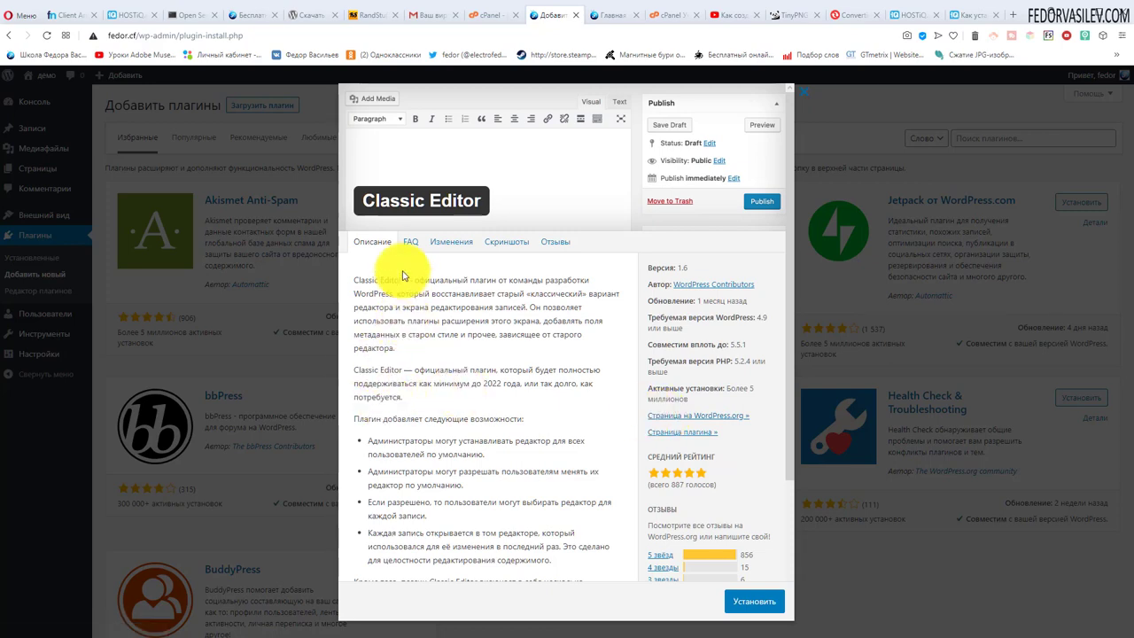
left_click(451, 242)
left_click(506, 242)
scroll(486, 432, "down", 10)
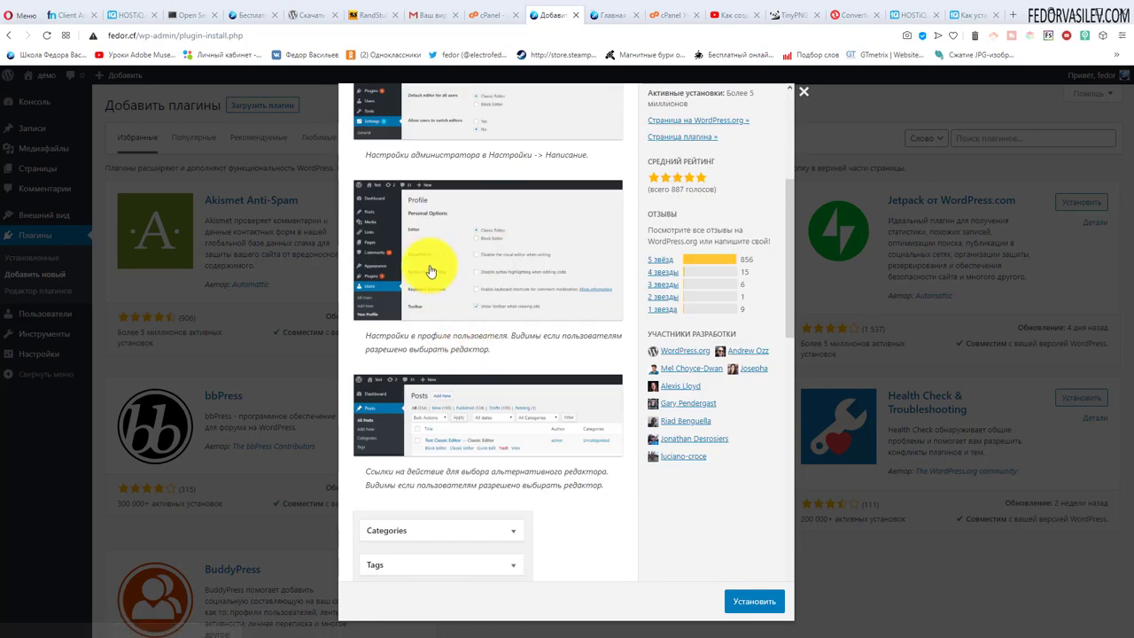
scroll(460, 403, "down", 5)
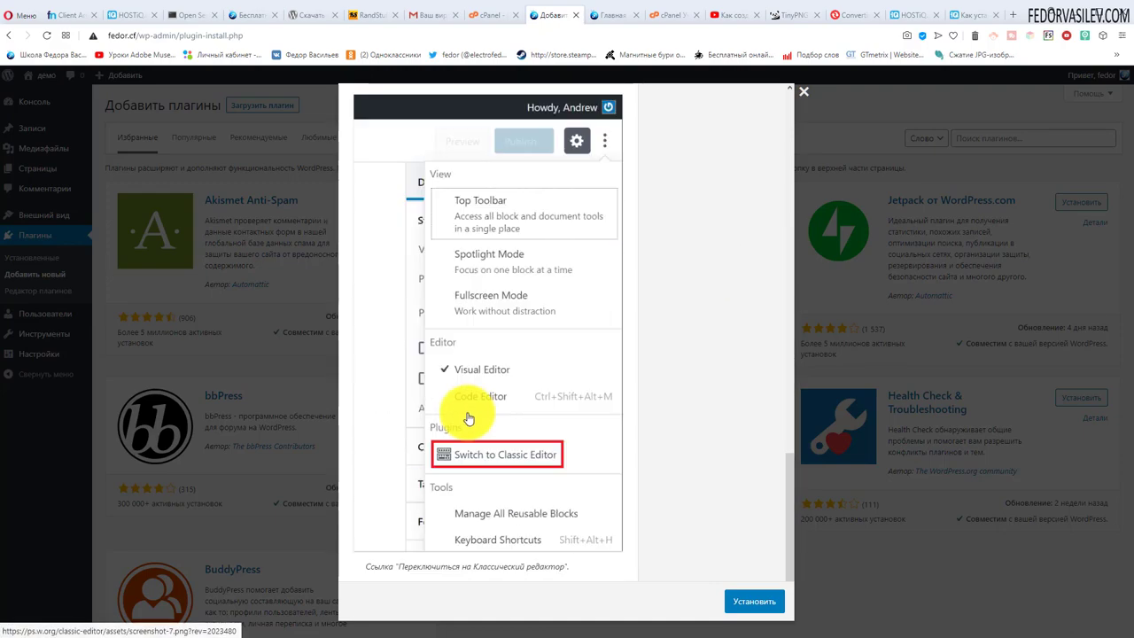
scroll(468, 417, "up", 10)
scroll(532, 299, "up", 5)
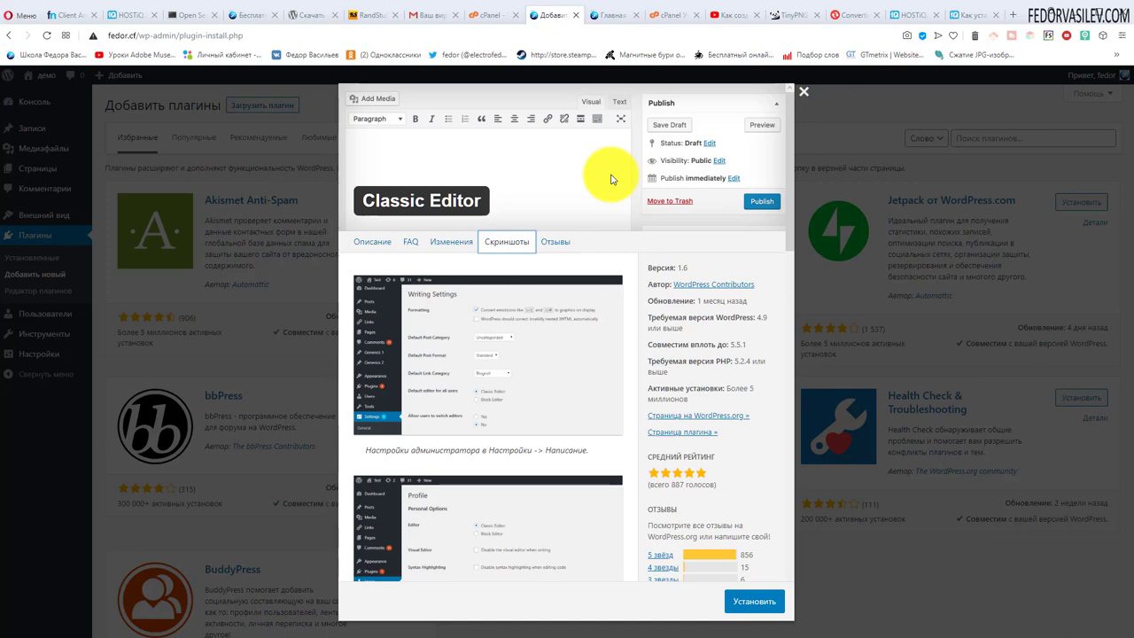
left_click(807, 93)
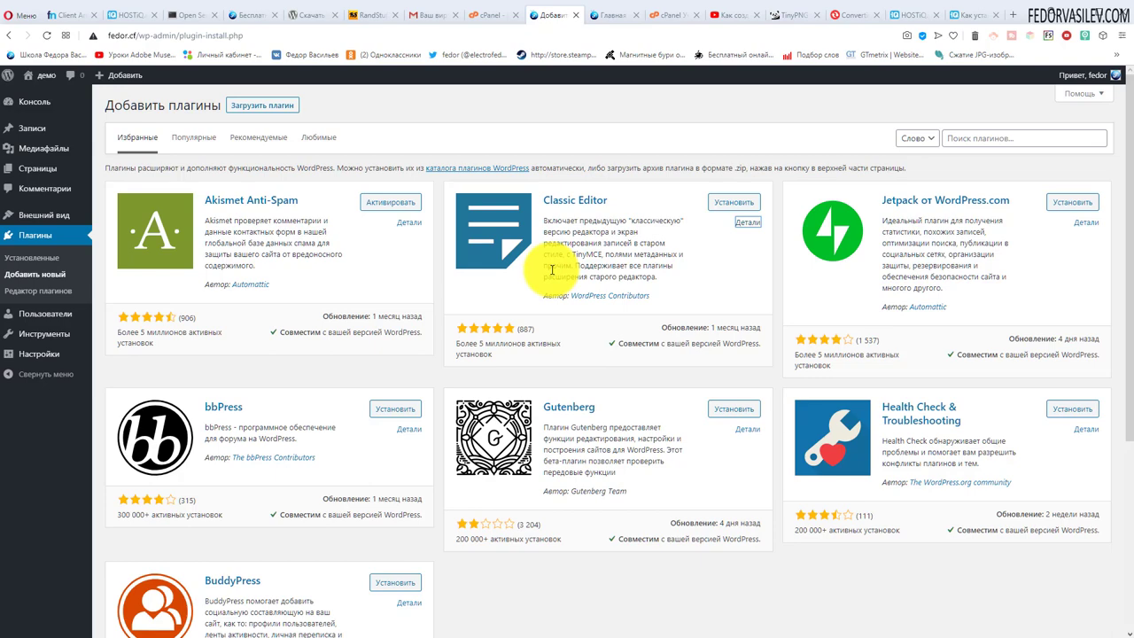
Step: Search the plugin directory for "woo" and look through the matching plugins, starting with WooCommerce
left_click(987, 140)
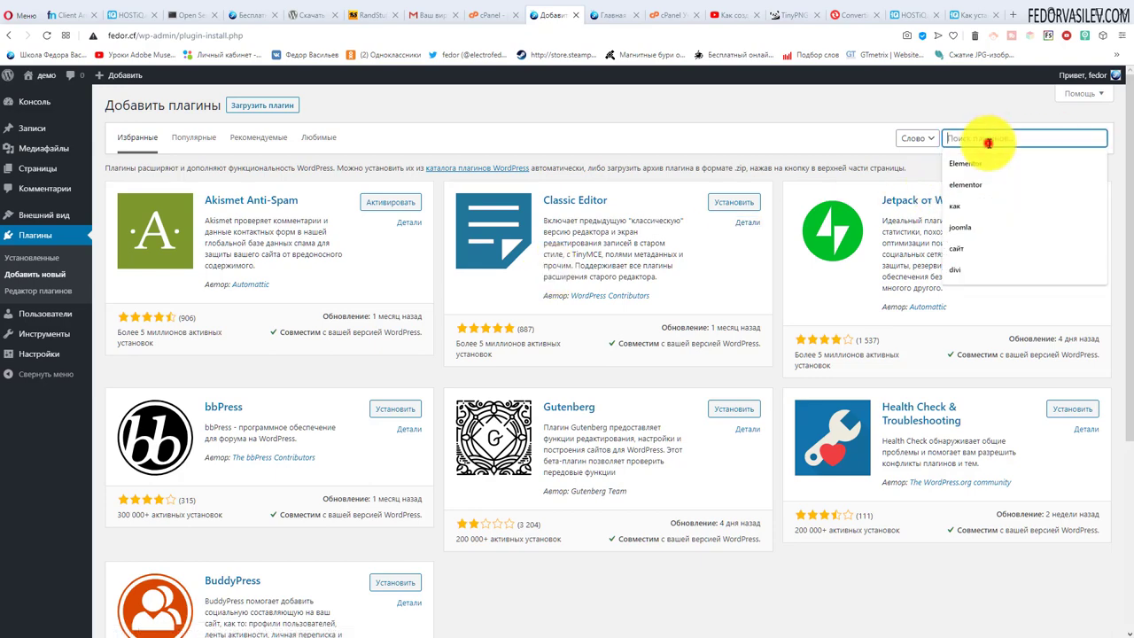
type("woo")
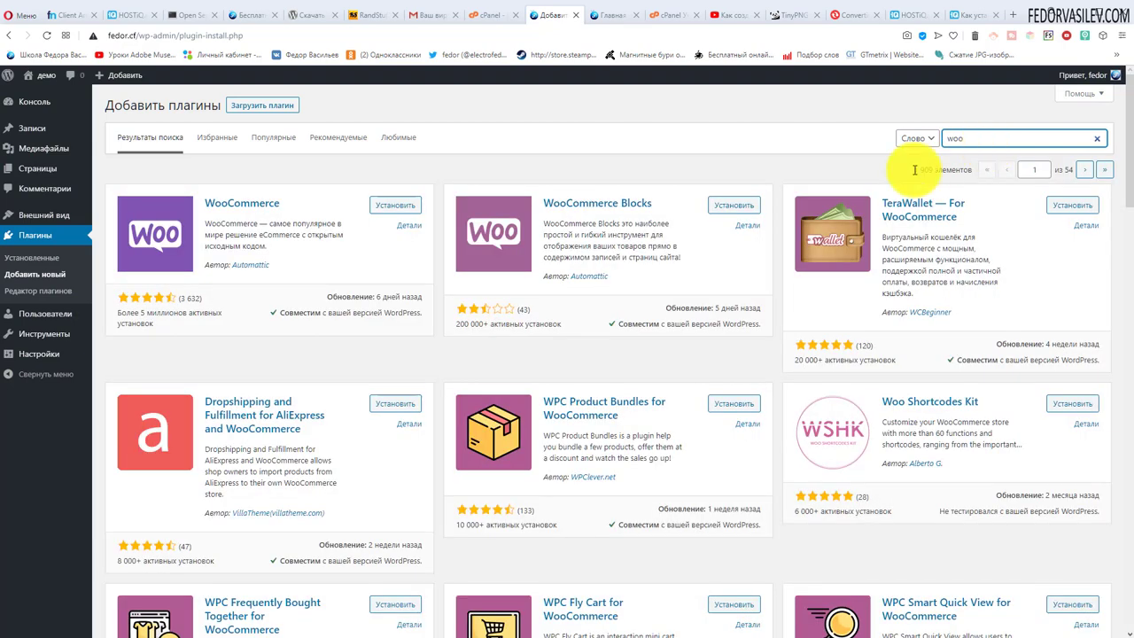
left_click_drag(319, 274, 208, 206)
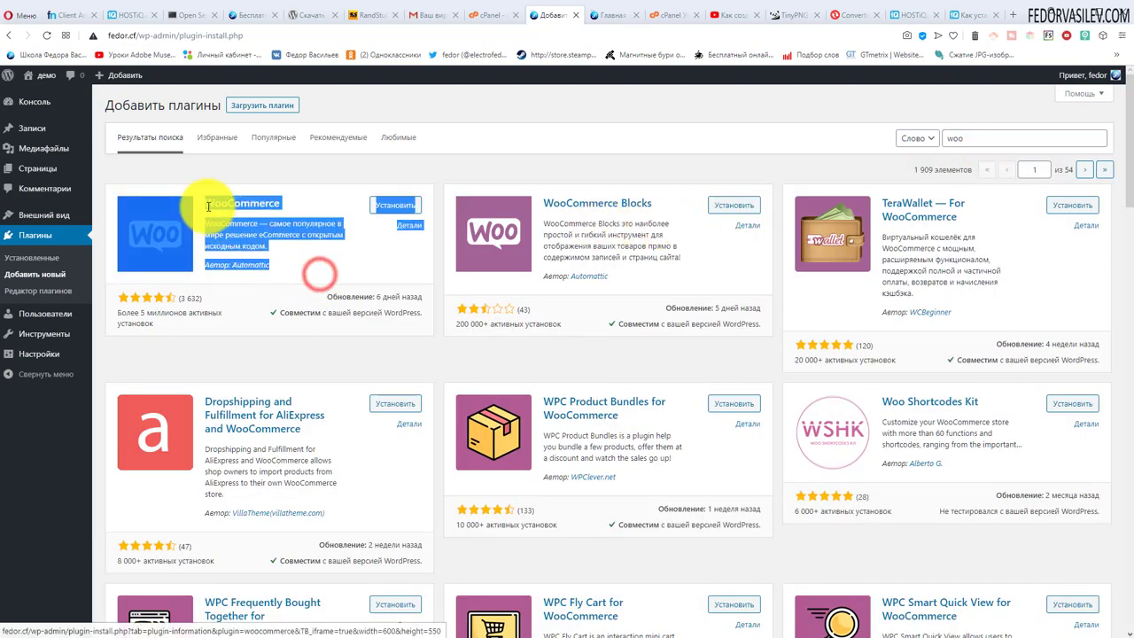
left_click(320, 172)
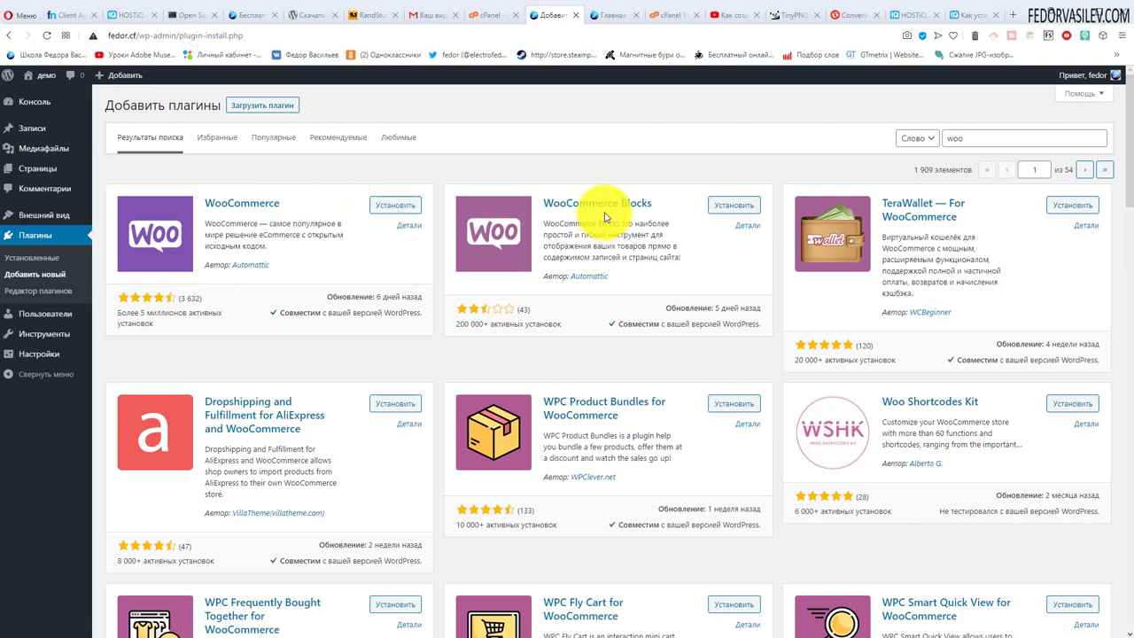
left_click_drag(298, 196, 207, 198)
left_click(372, 175)
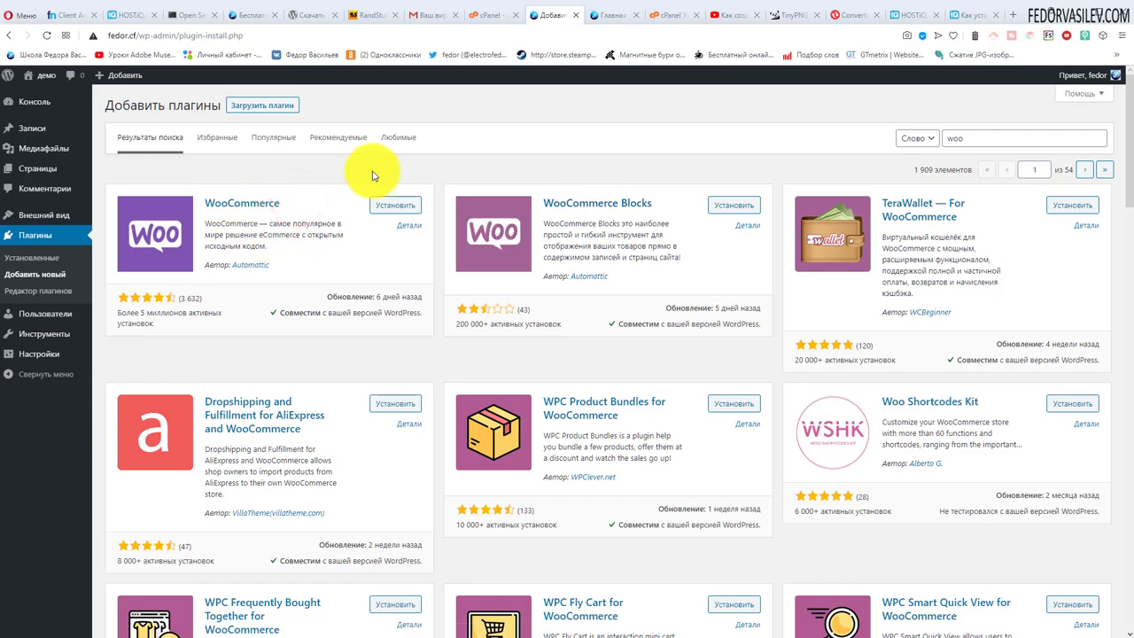
scroll(334, 279, "down", 3)
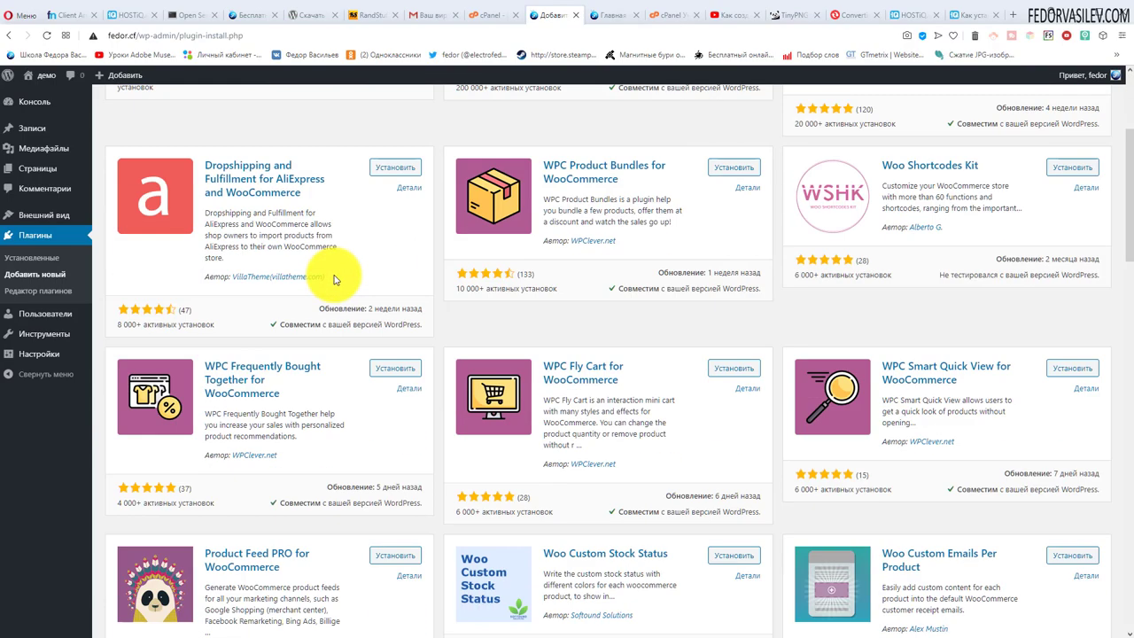
scroll(334, 279, "down", 4)
scroll(334, 279, "up", 5)
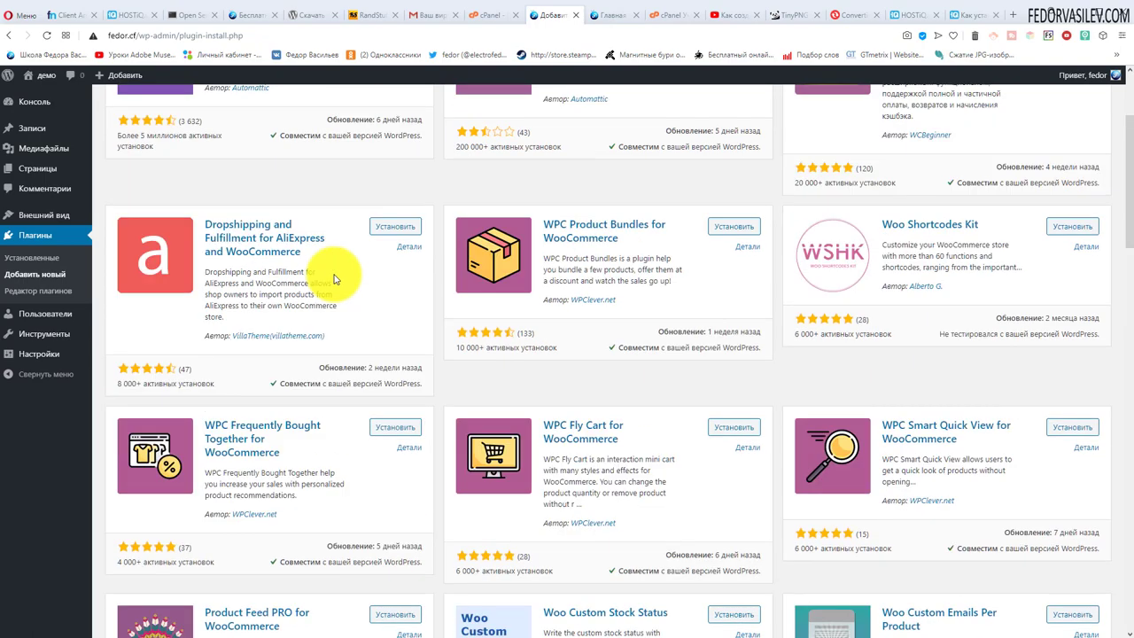
scroll(334, 279, "up", 2)
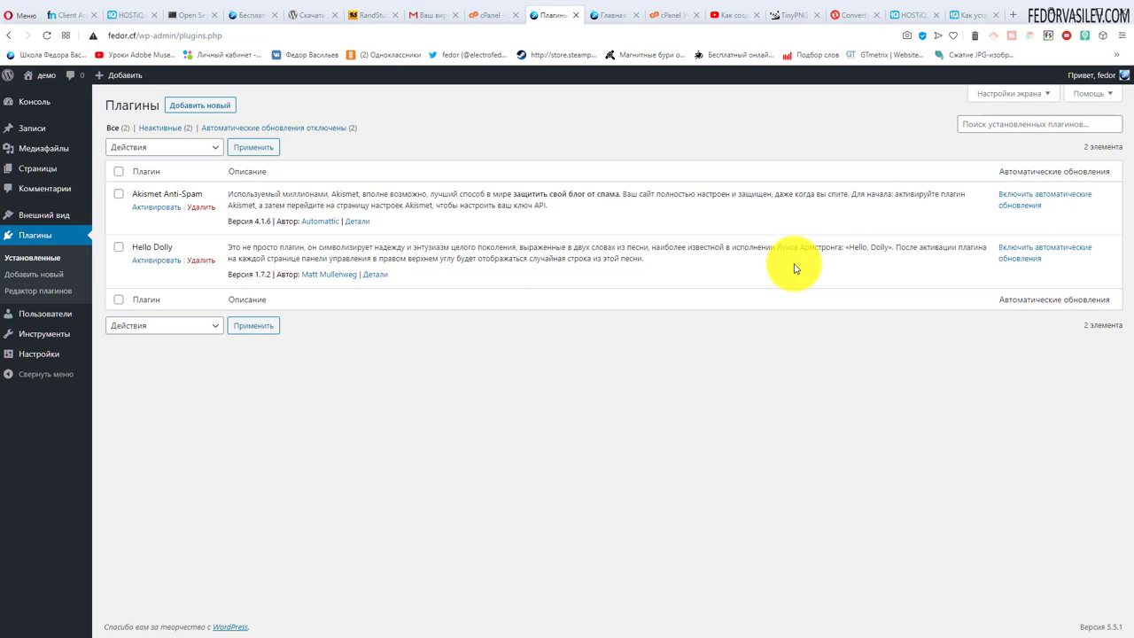
Step: Select the Hello Dolly plugin in the list of installed plugins
left_click(118, 248)
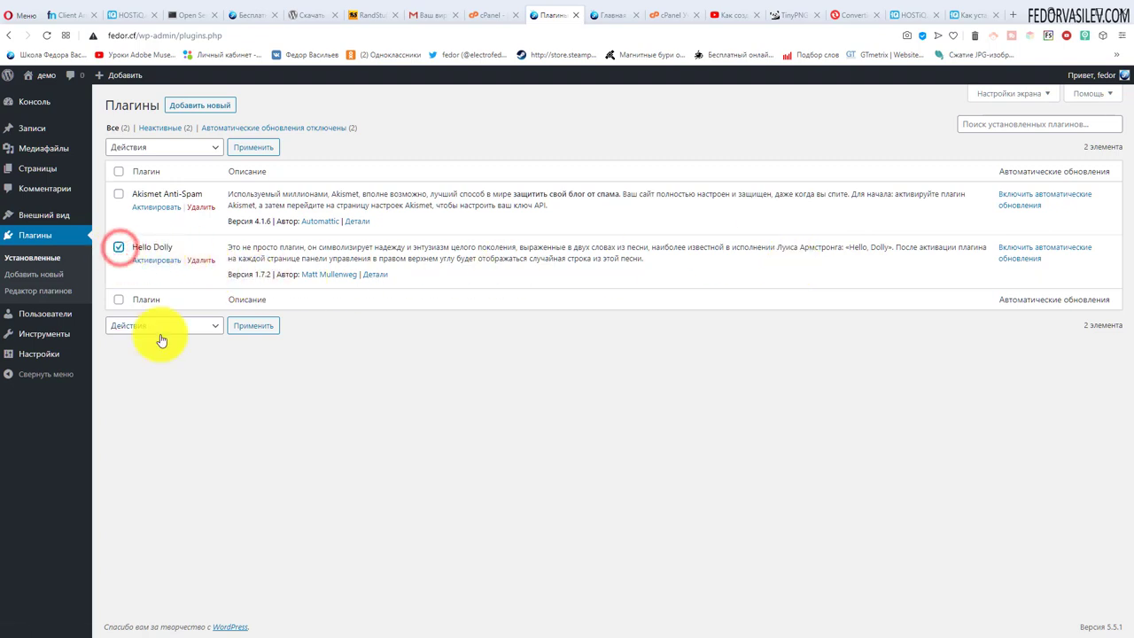